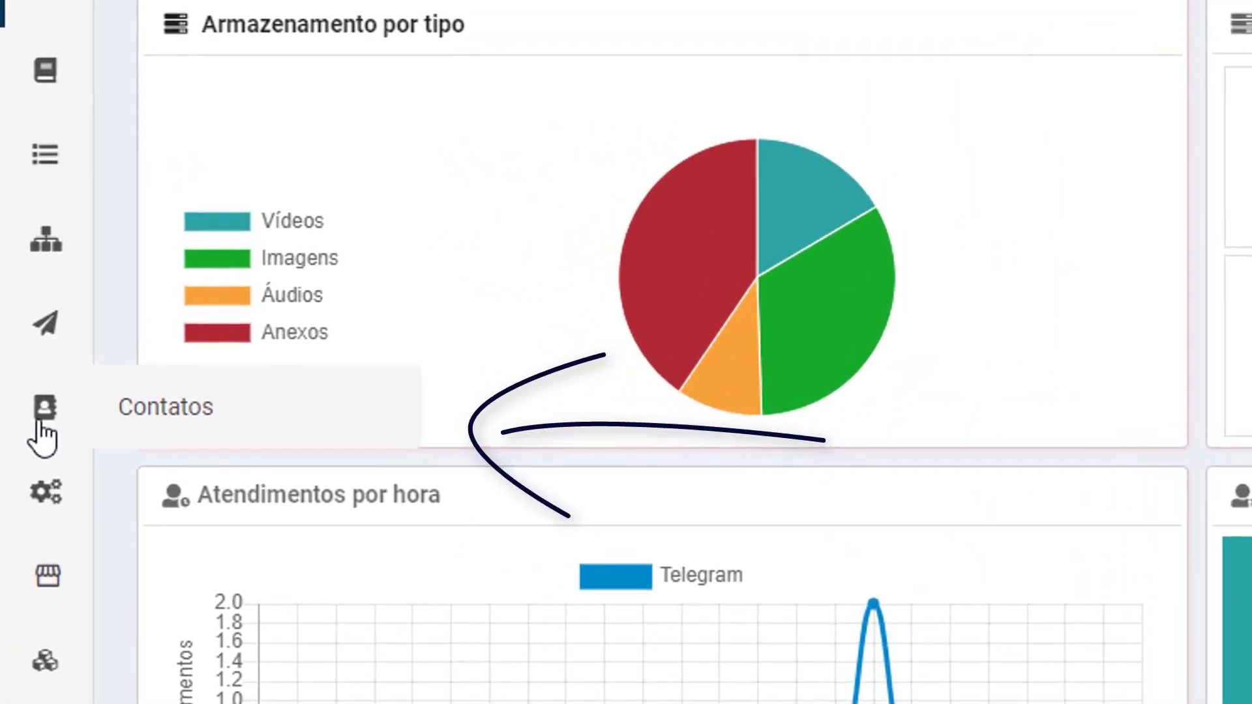
Open the Contatos registration form, examine its platform and optional fields and the available channel types, and close it without saving.
{"action": "left_click", "coordinate": [40, 426]}
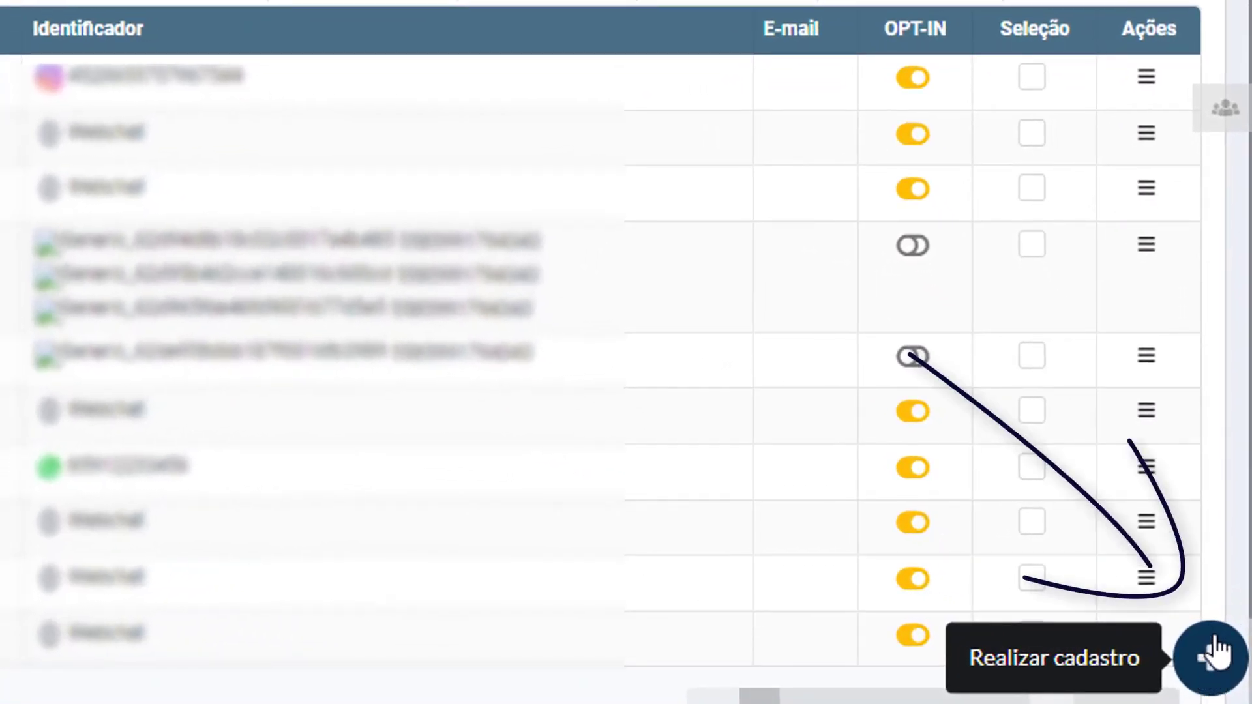
{"action": "left_click", "coordinate": [1214, 649]}
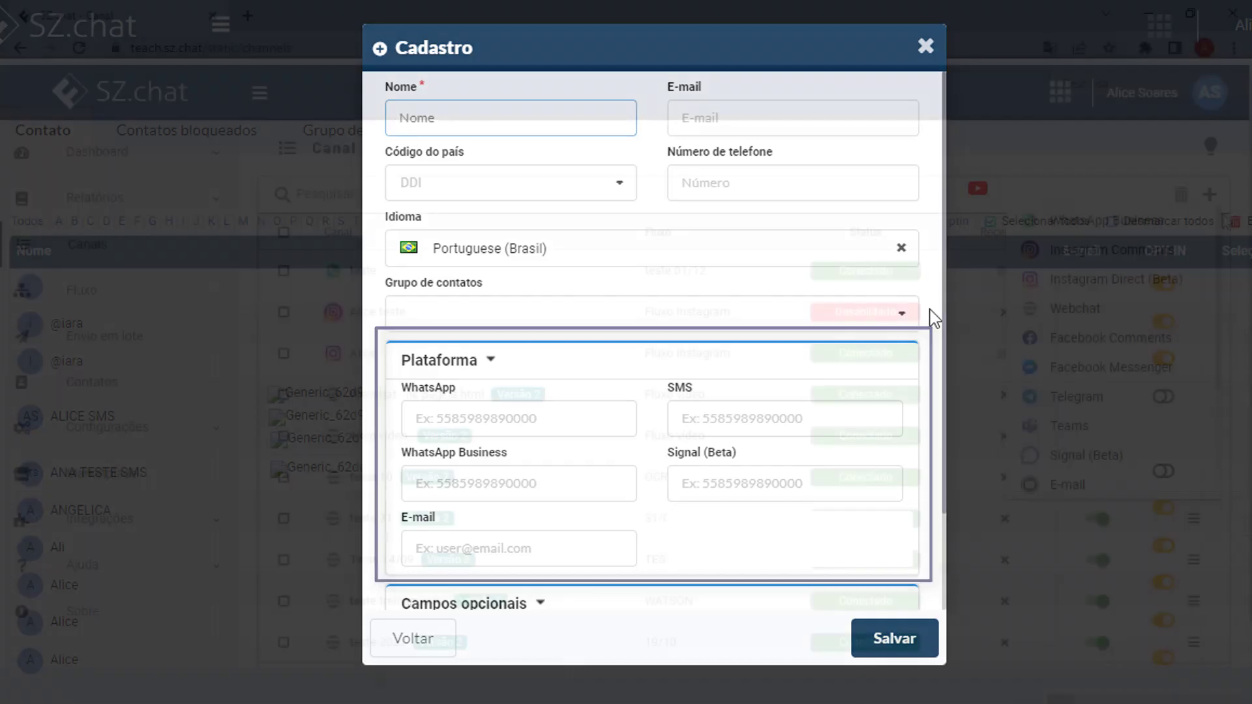
{"action": "scroll", "coordinate": [1221, 234], "scroll_direction": "down", "scroll_amount": 1}
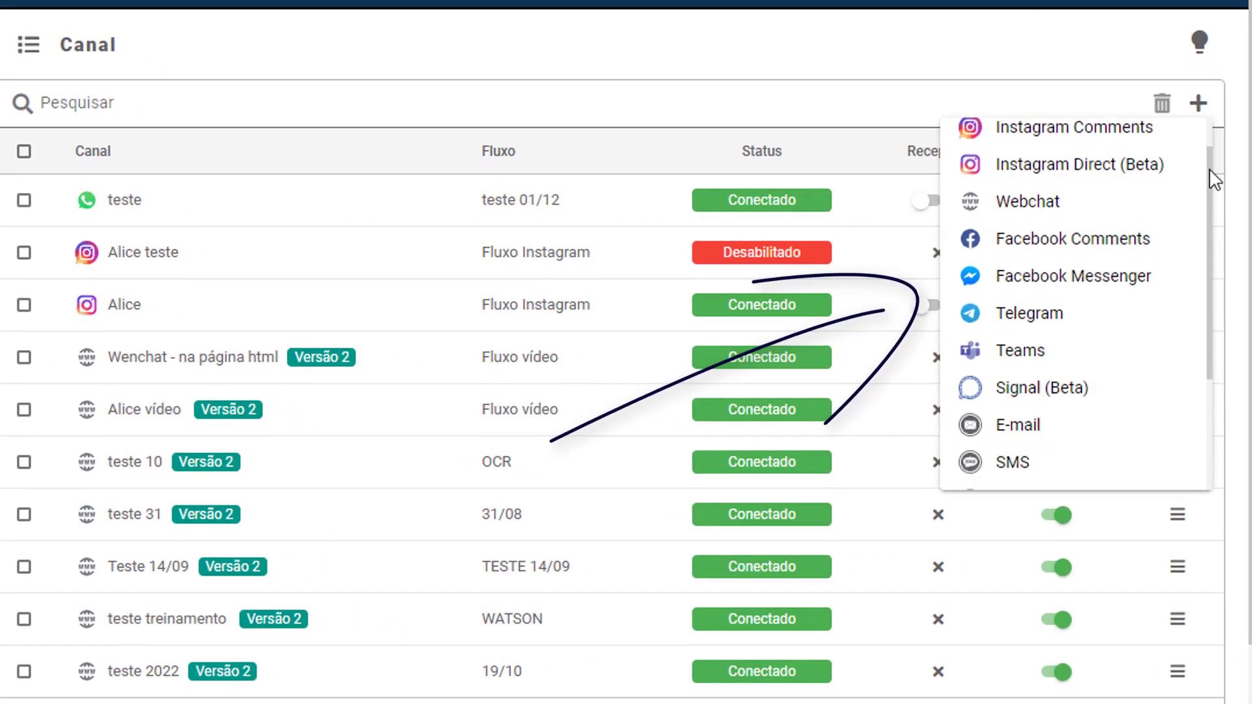
{"action": "left_click_drag", "start_coordinate": [1209, 171], "coordinate": [1202, 316]}
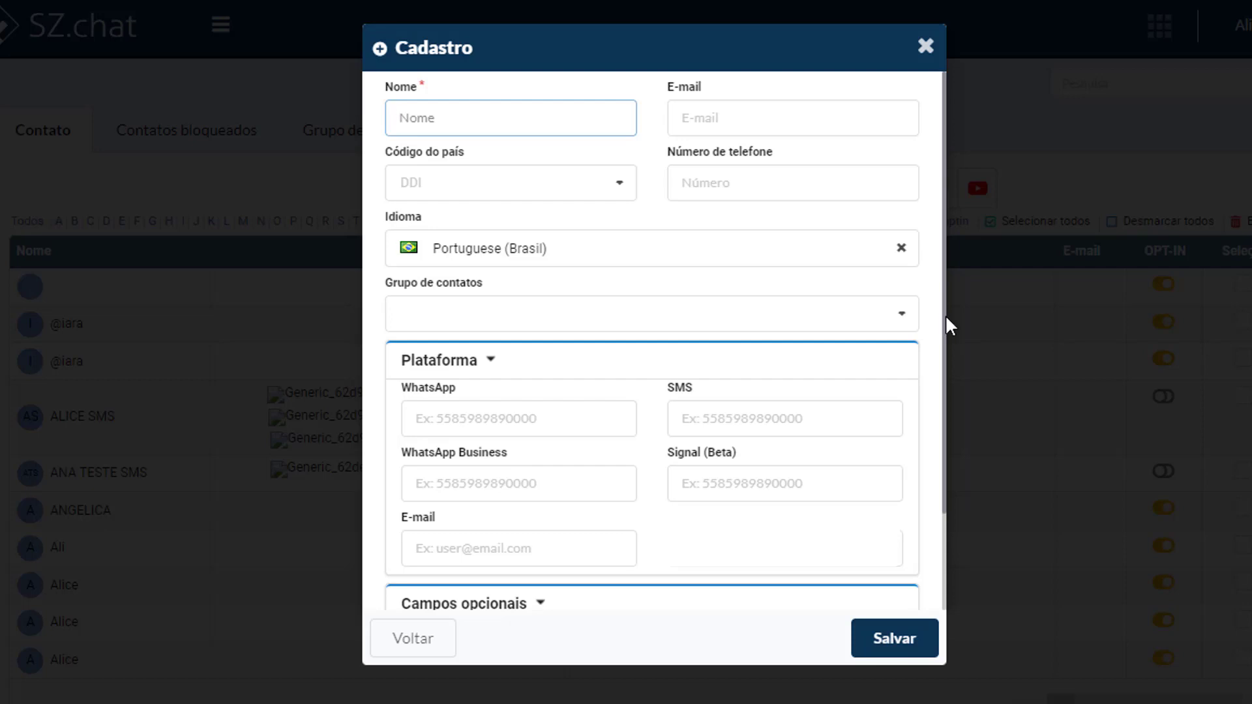
{"action": "left_click_drag", "start_coordinate": [945, 318], "coordinate": [956, 433]}
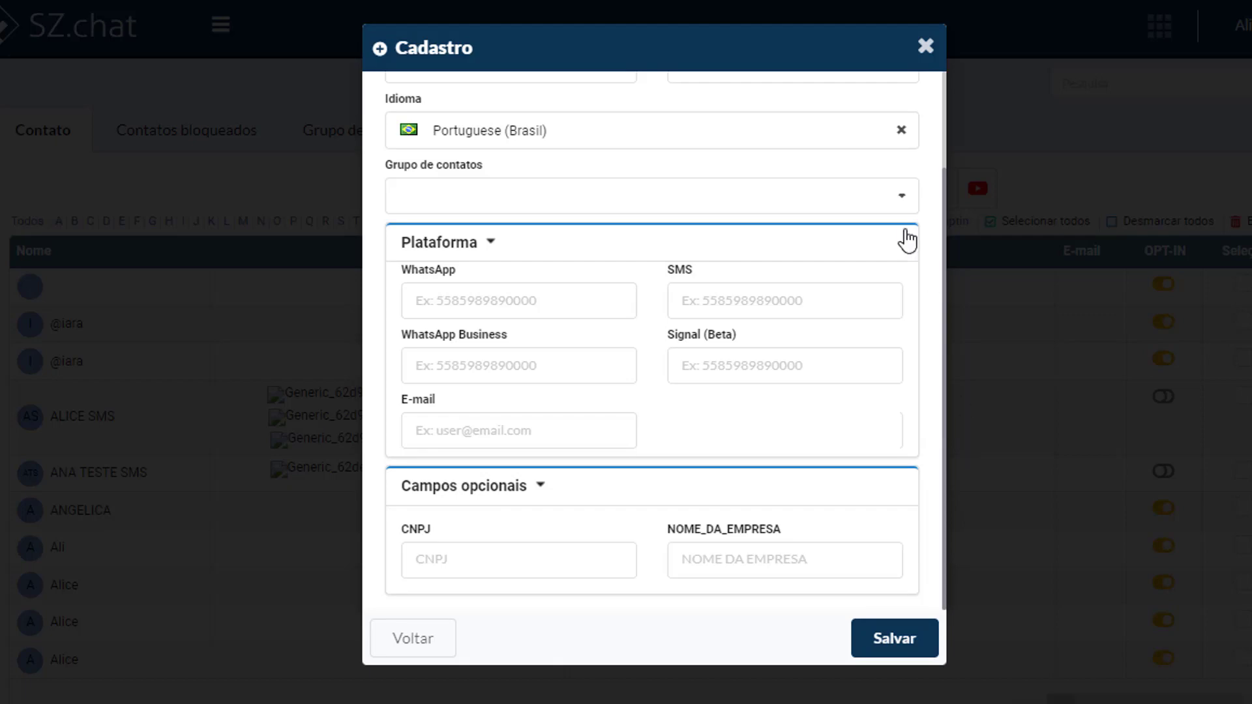
{"action": "left_click", "coordinate": [926, 45]}
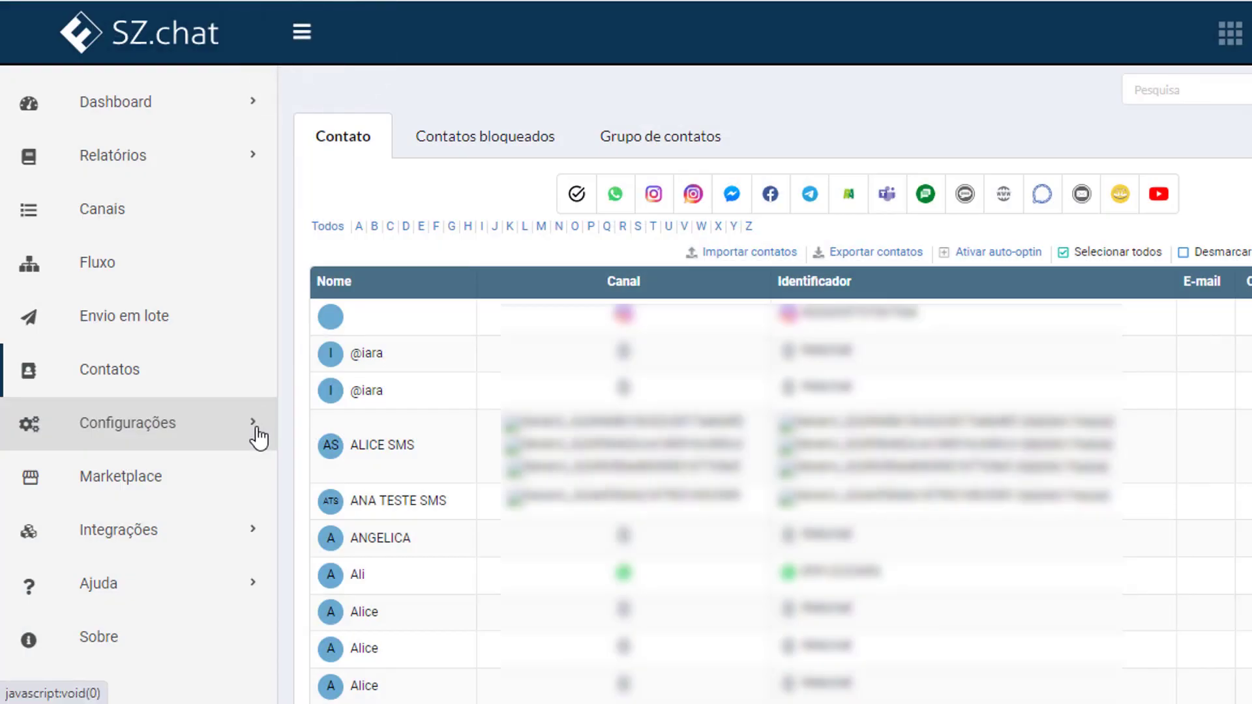
Open the Importar contatos page within the Configurações section.
{"action": "left_click", "coordinate": [259, 438]}
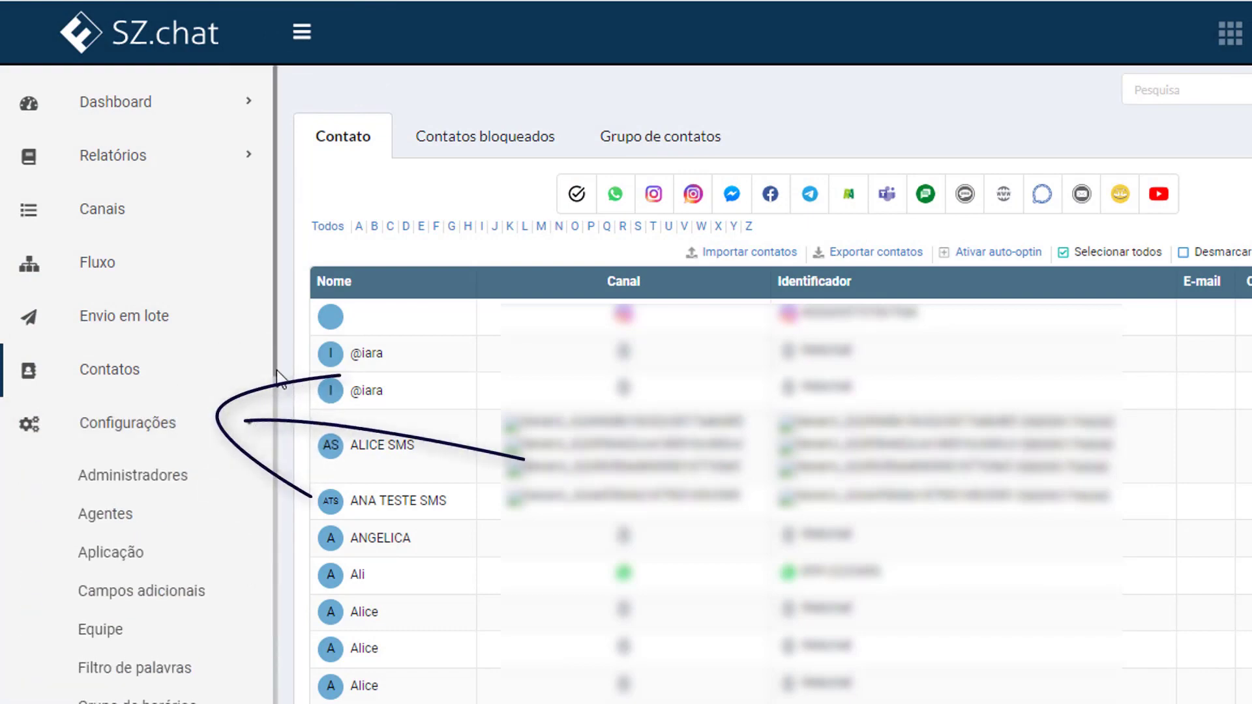
{"action": "left_click_drag", "start_coordinate": [276, 384], "coordinate": [209, 568]}
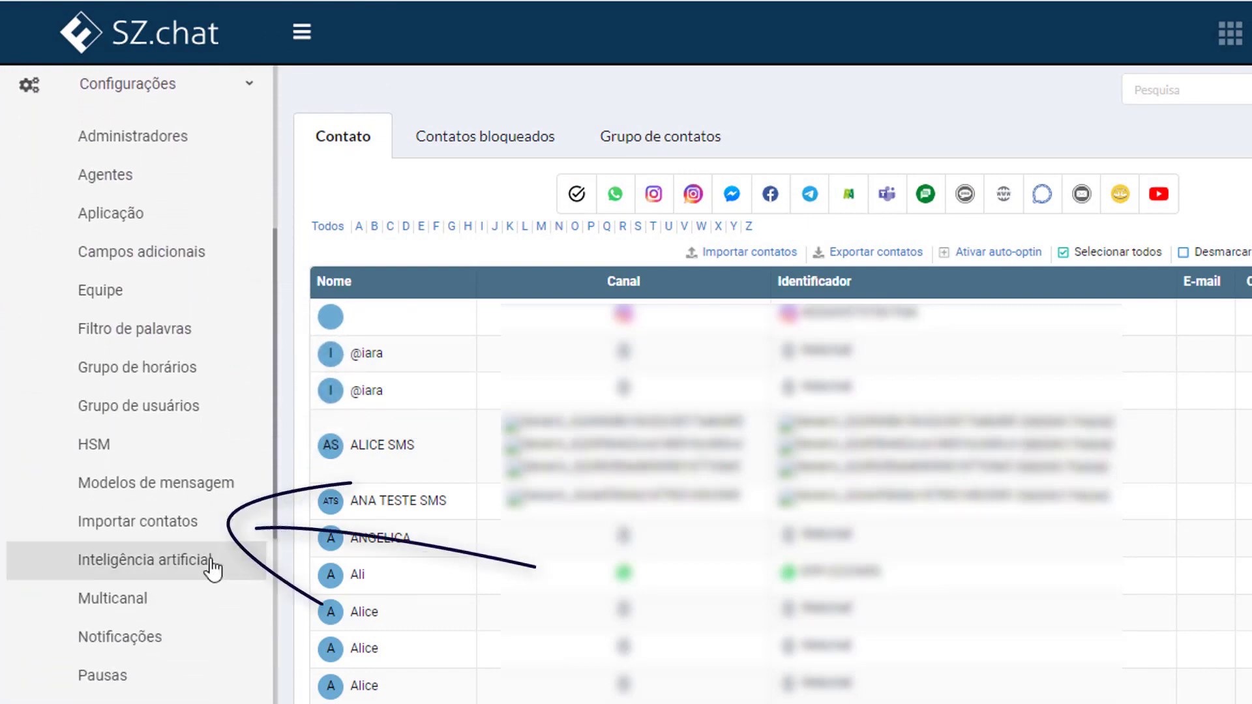
{"action": "left_click", "coordinate": [210, 567]}
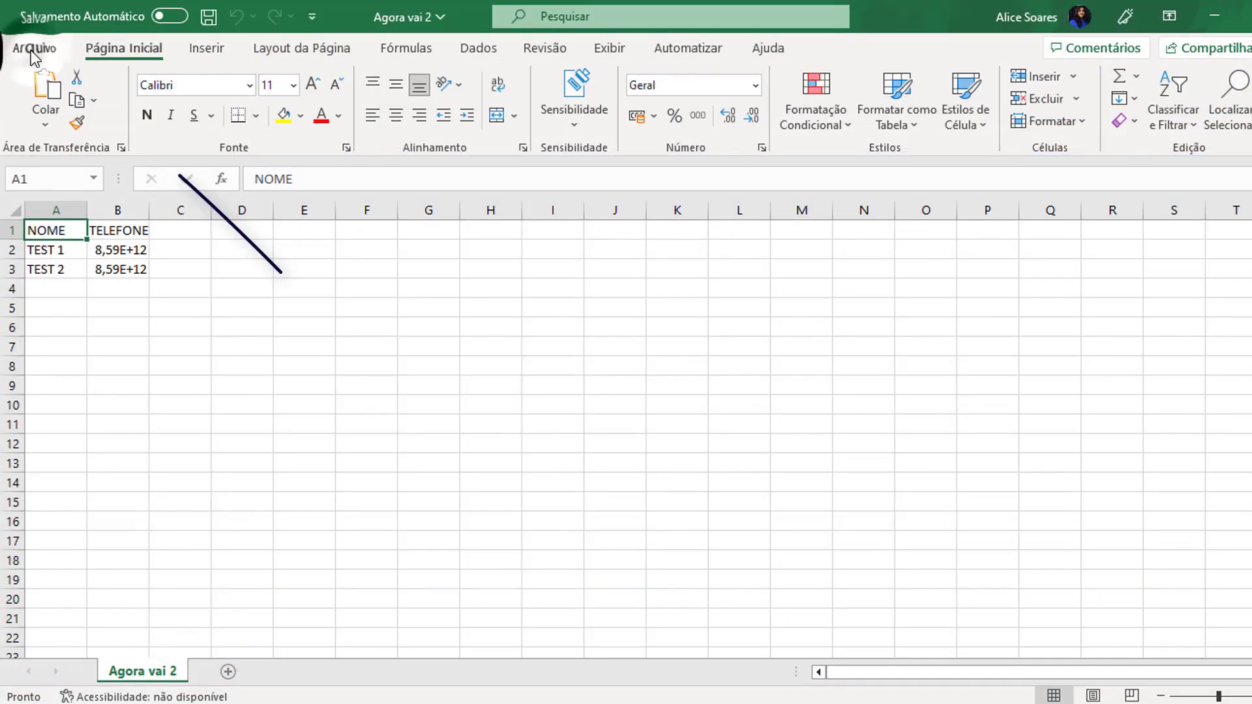
Switch to Excel and open the file format choices for saving a copy of the Agora vai 2 workbook.
{"action": "left_click", "coordinate": [29, 47]}
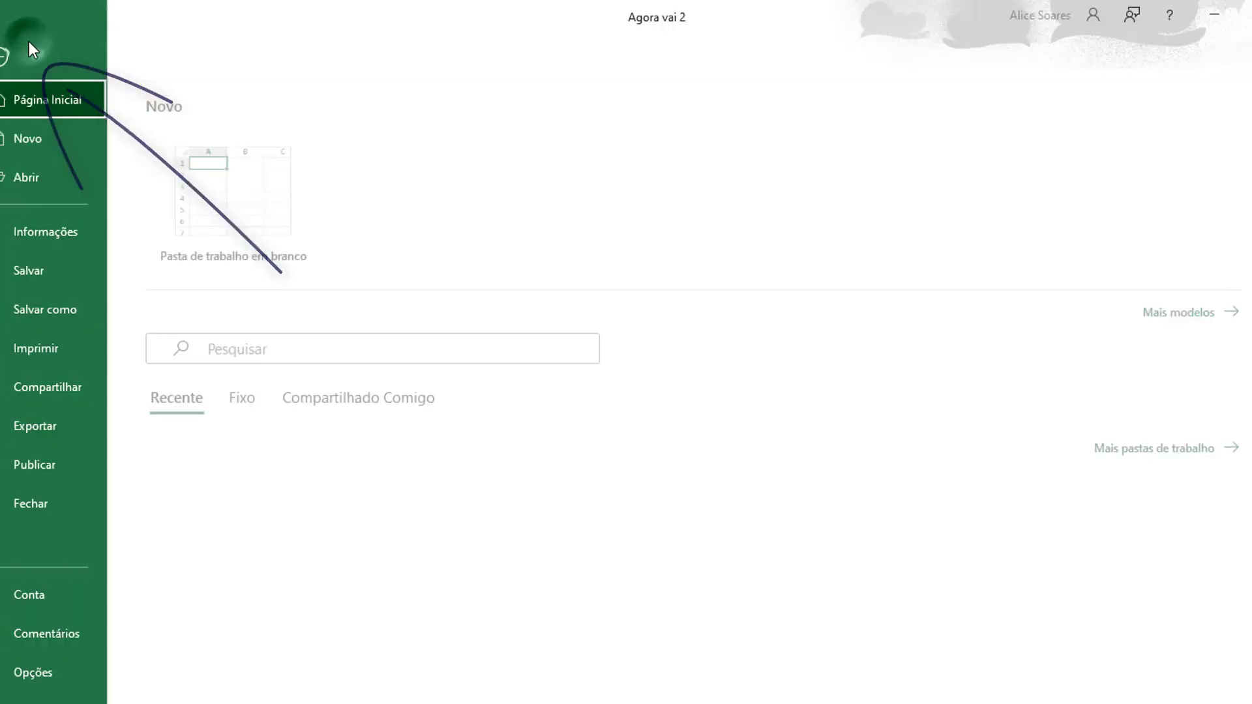
{"action": "left_click", "coordinate": [73, 322]}
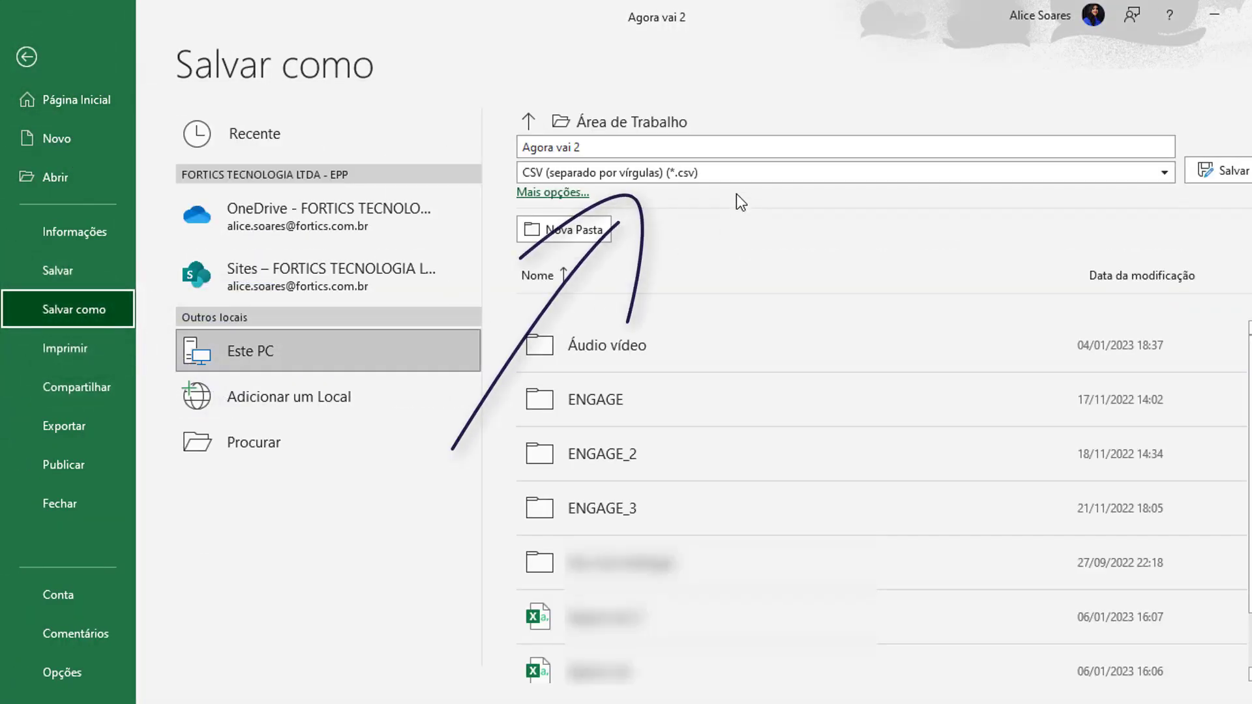
{"action": "left_click", "coordinate": [737, 172]}
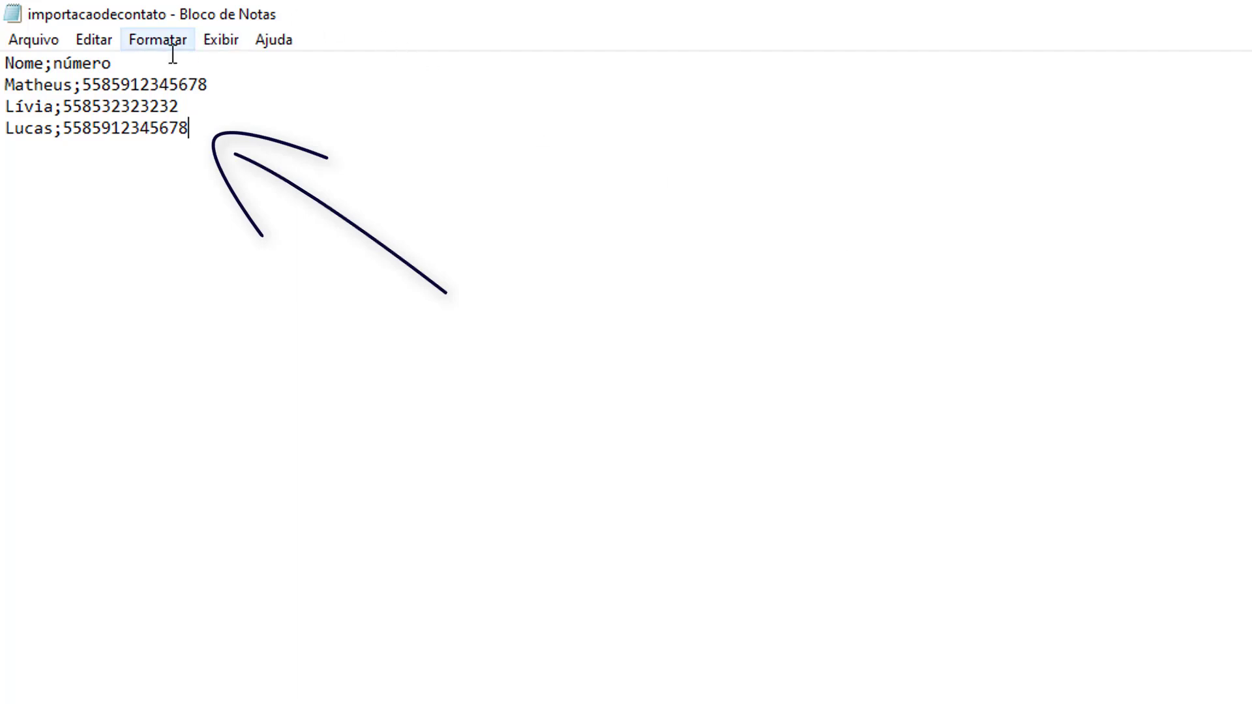
In Notepad, append ";CNPJ" to the header line of importacaodecontato and add a semicolon at the end of the first contact's line.
{"action": "left_click", "coordinate": [131, 62]}
{"action": "type", "text": ";CNPJ"}
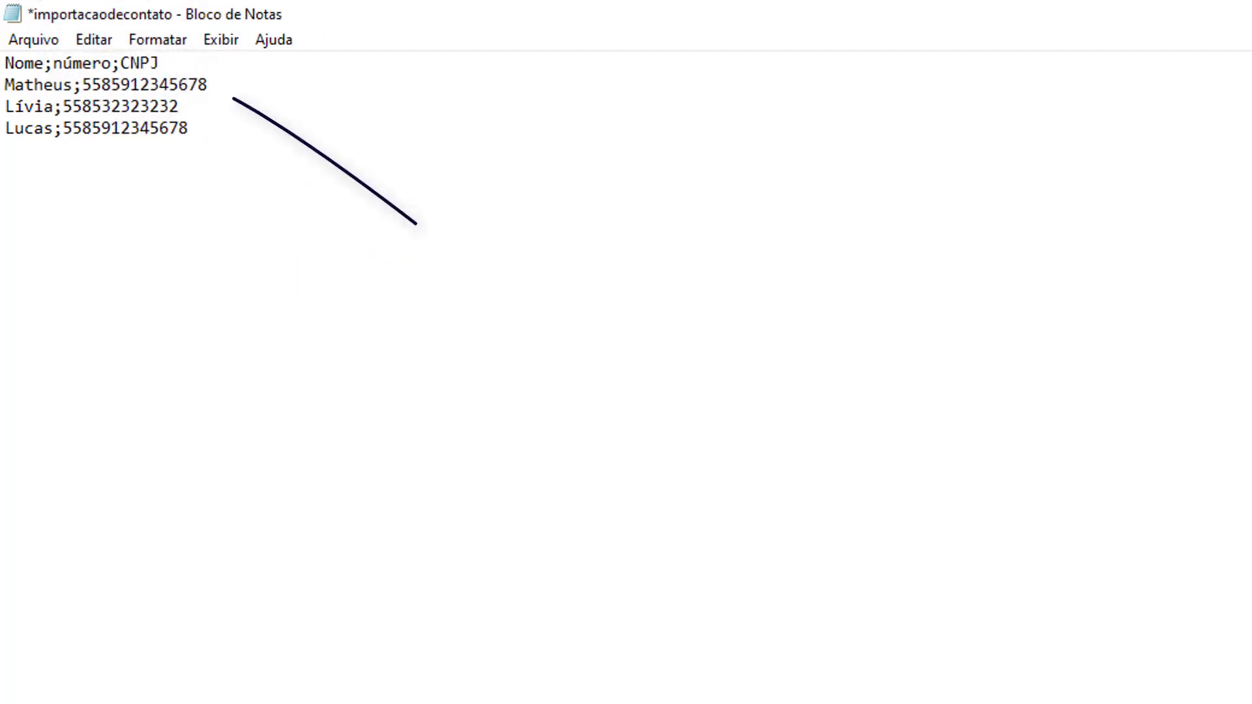
{"action": "left_click", "coordinate": [240, 78]}
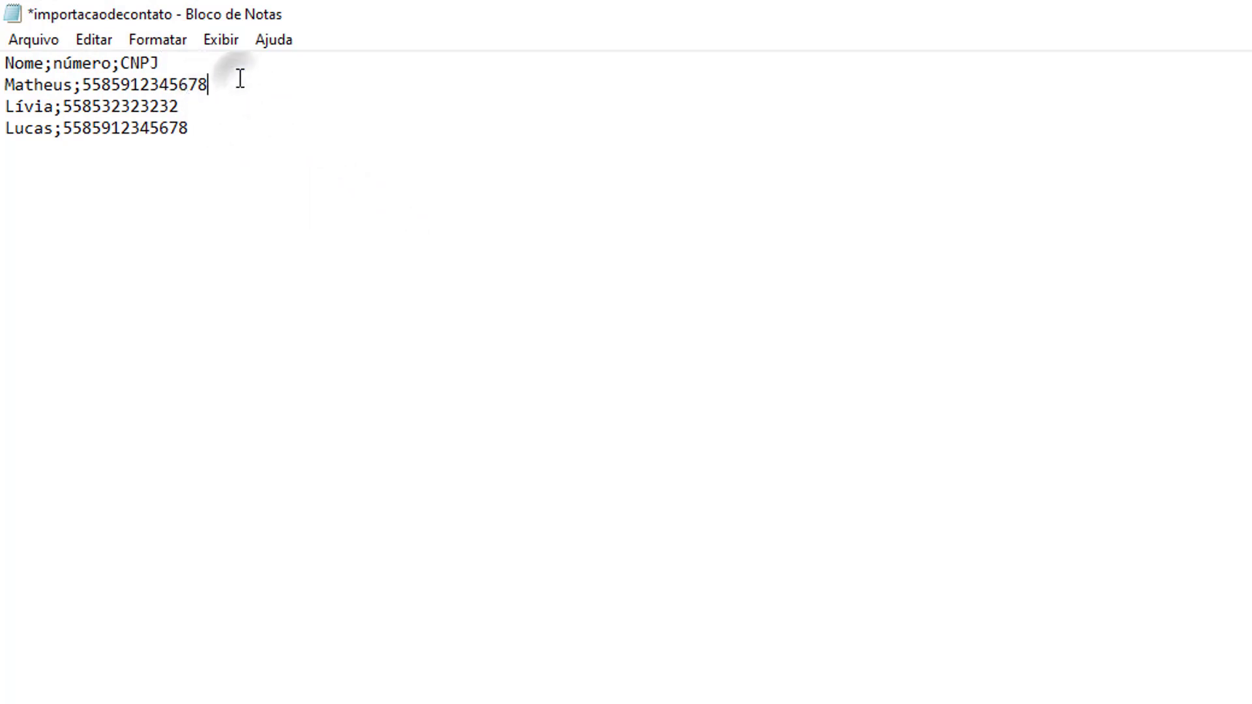
{"action": "type", "text": ";"}
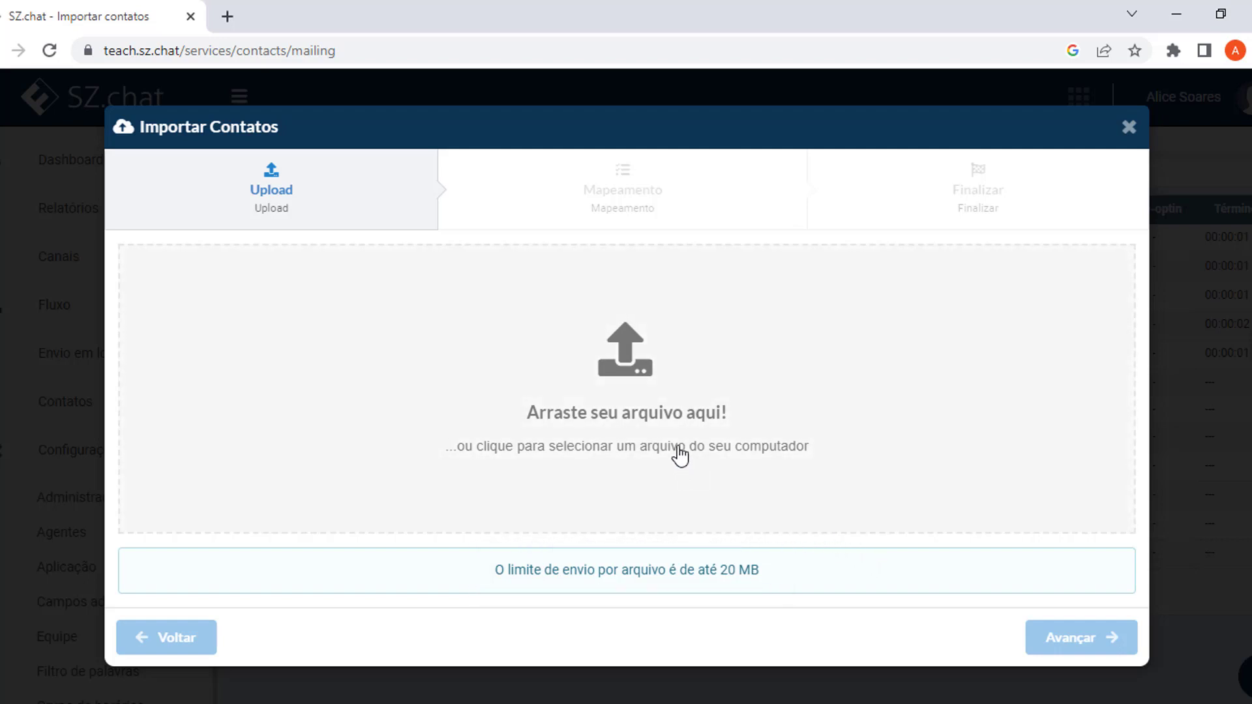
In SZ.chat, upload modelo-importacao-contatos-vídeo.csv and continue with delimiter Ponto e virgula, encapsulation Nenhum and character map UTF-8.
{"action": "left_click", "coordinate": [646, 436]}
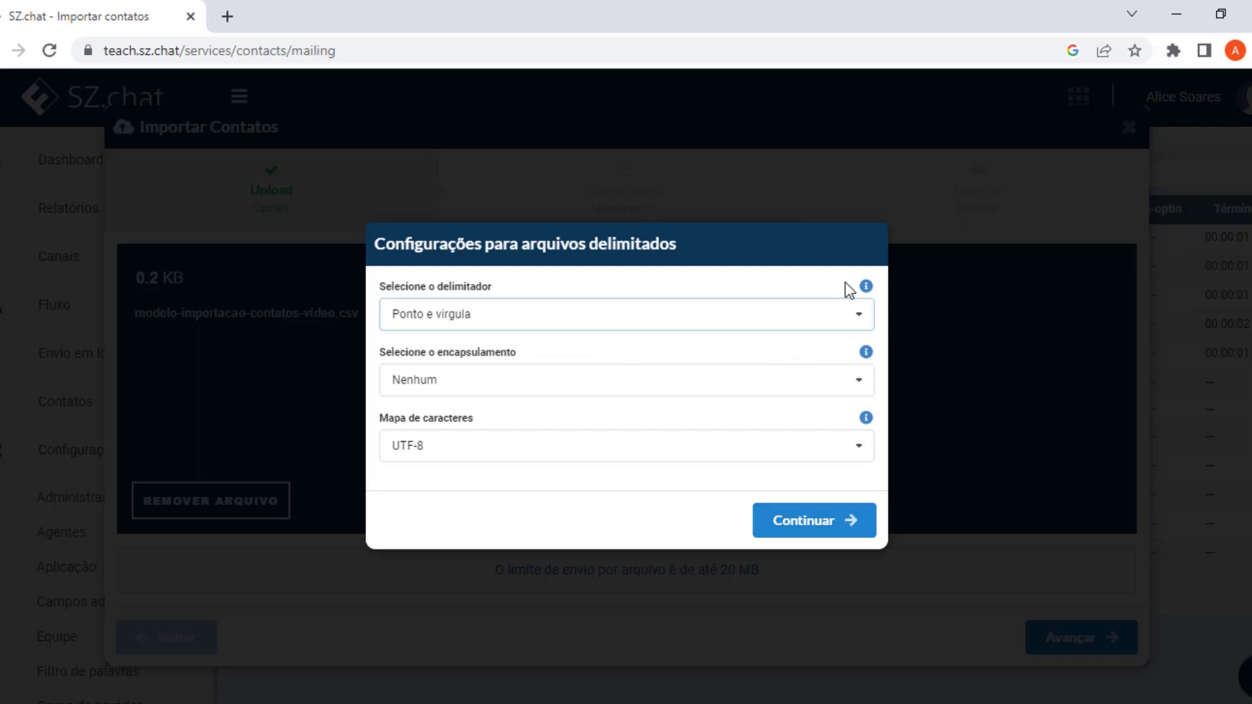
{"action": "left_click", "coordinate": [829, 324]}
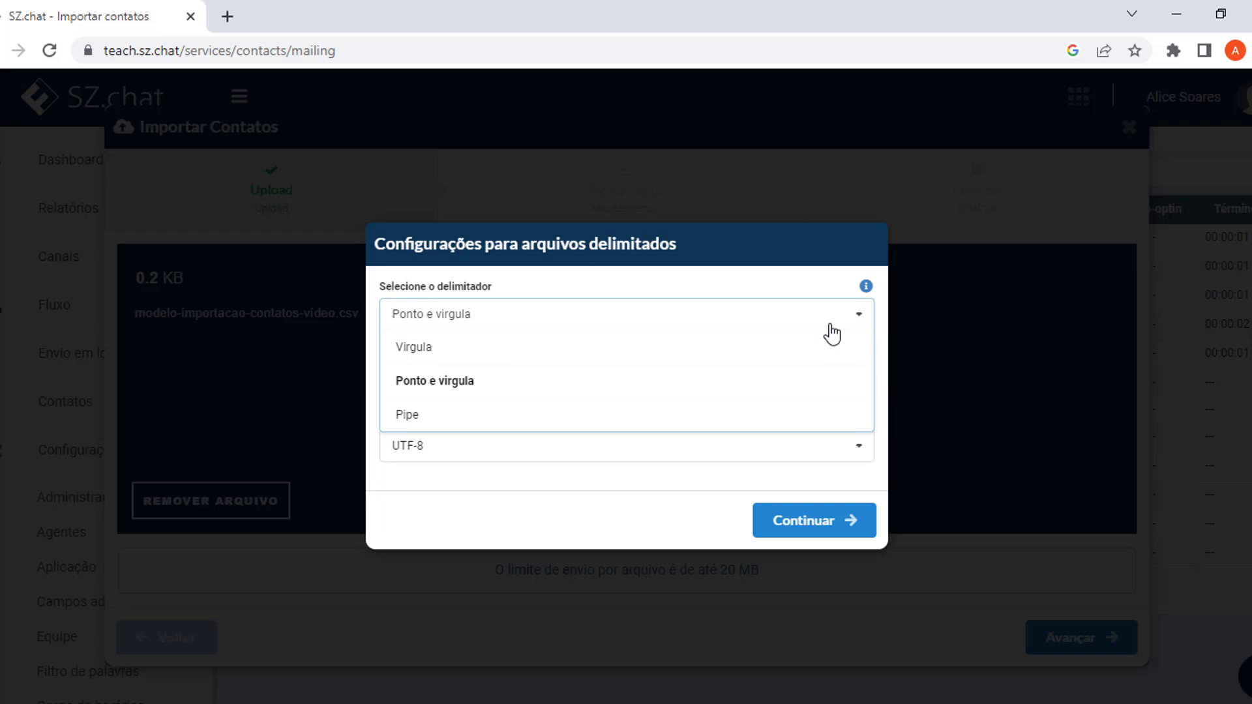
{"action": "left_click", "coordinate": [841, 381]}
{"action": "left_click", "coordinate": [859, 381]}
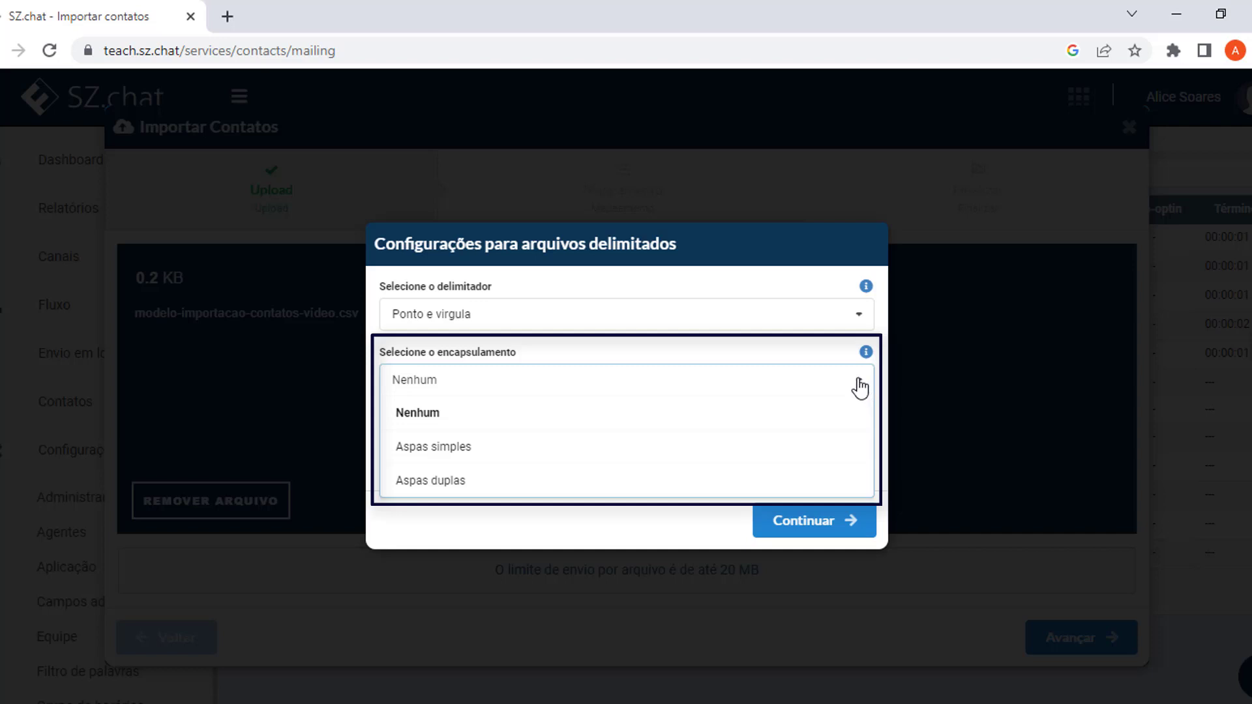
{"action": "left_click", "coordinate": [858, 386]}
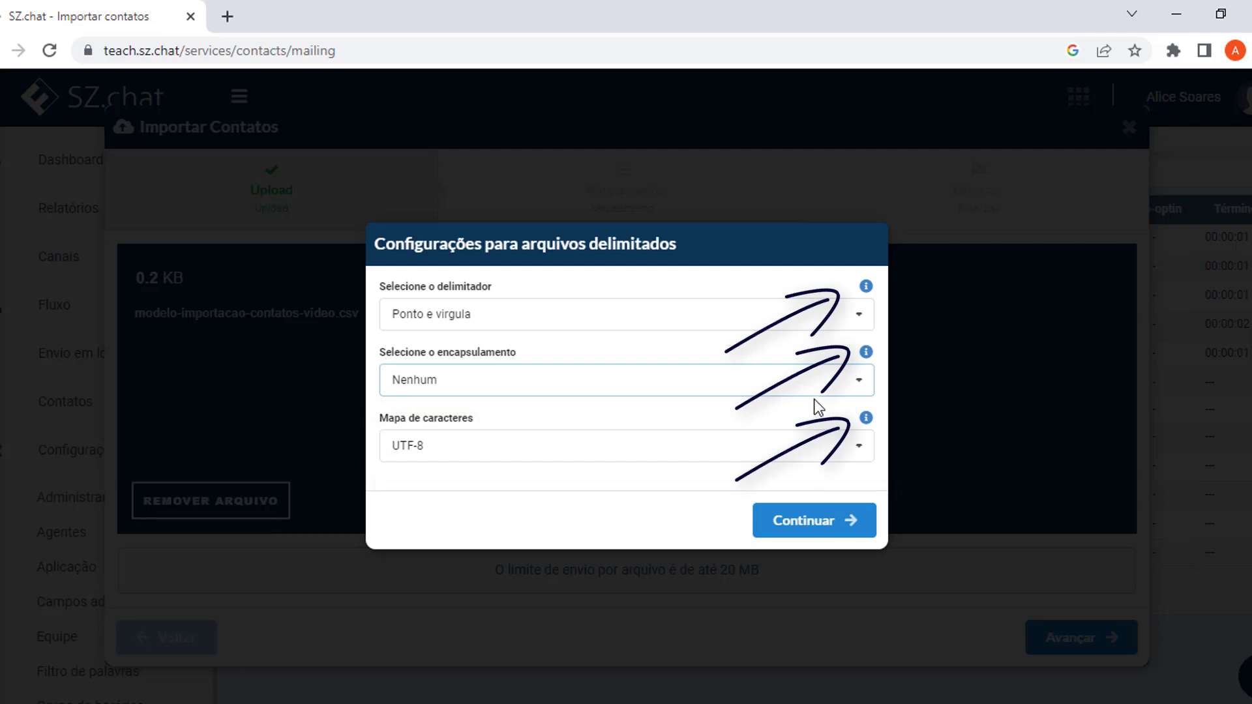
{"action": "mouse_move", "coordinate": [866, 354]}
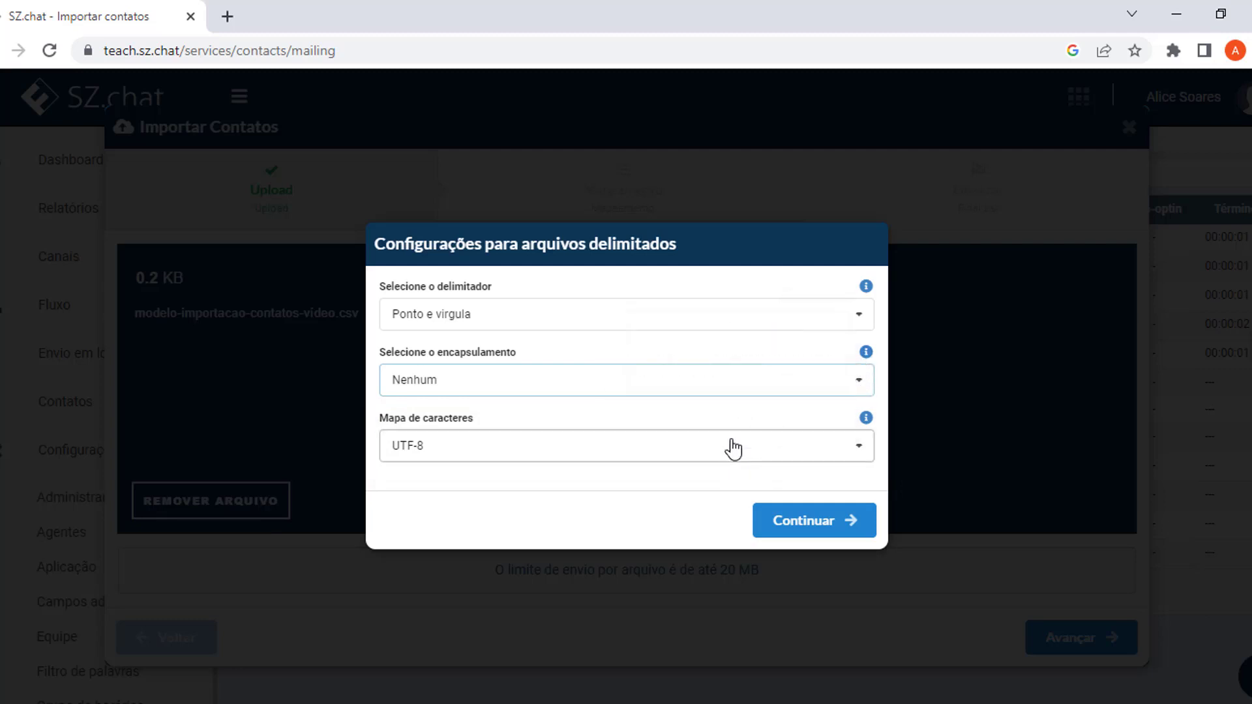
{"action": "left_click", "coordinate": [774, 522]}
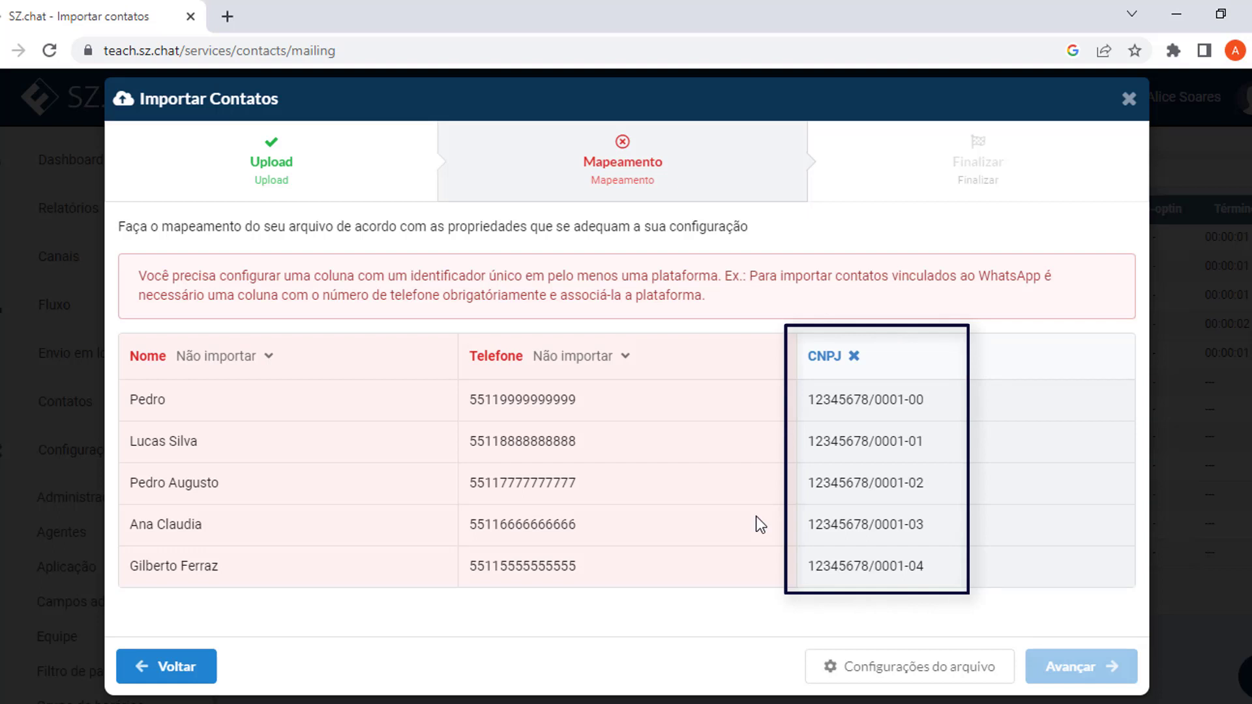
Map the file's Nome column to the Nome property.
{"action": "left_click", "coordinate": [238, 360]}
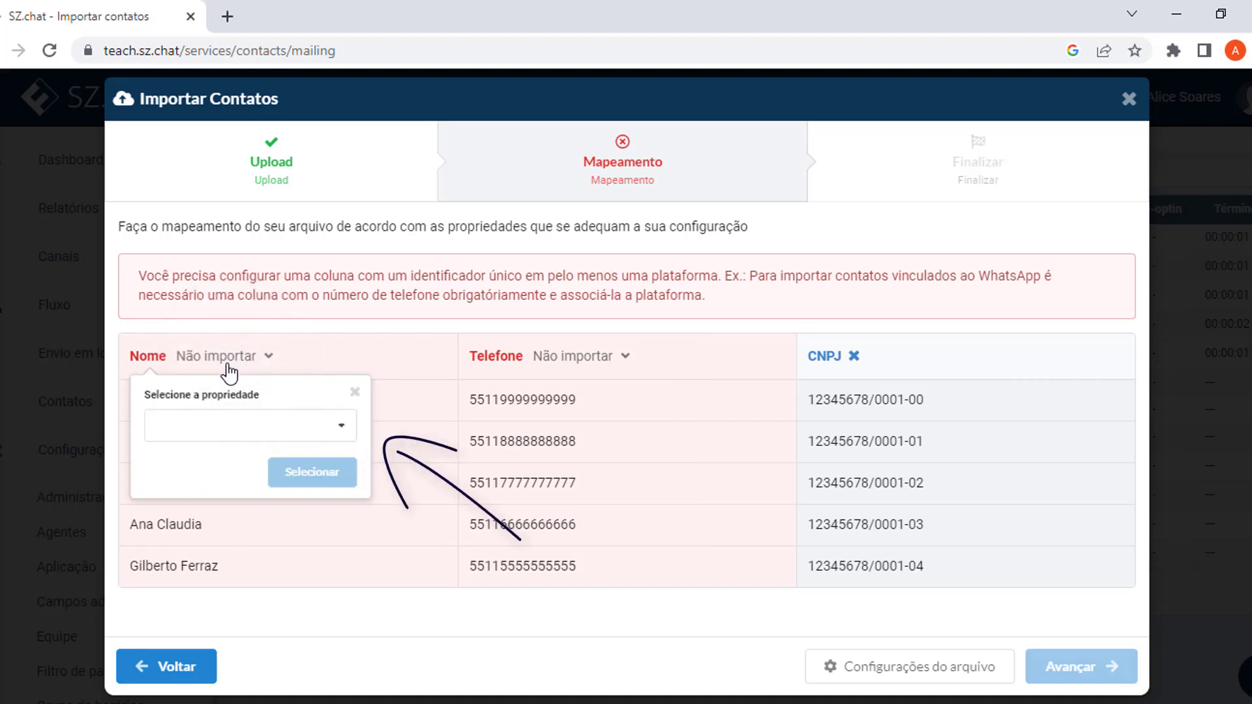
{"action": "left_click", "coordinate": [205, 432]}
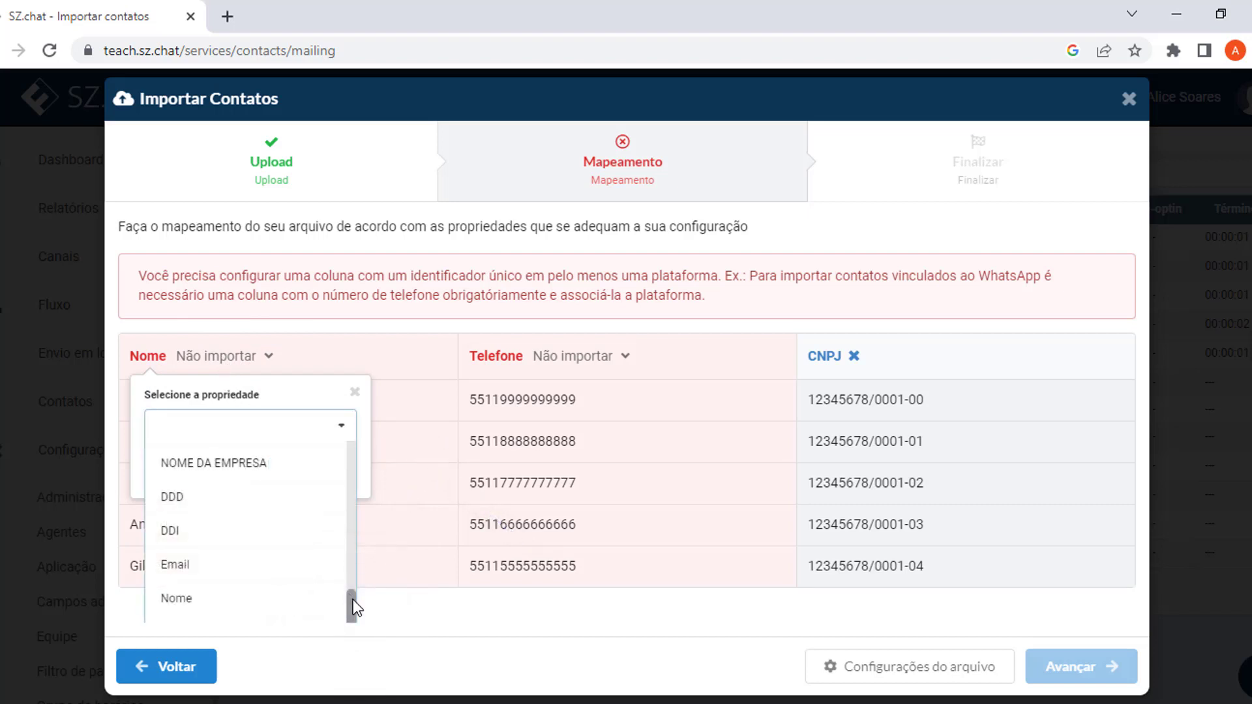
{"action": "left_click_drag", "start_coordinate": [353, 600], "coordinate": [353, 625]}
{"action": "scroll", "coordinate": [347, 603], "scroll_direction": "up", "scroll_amount": 1}
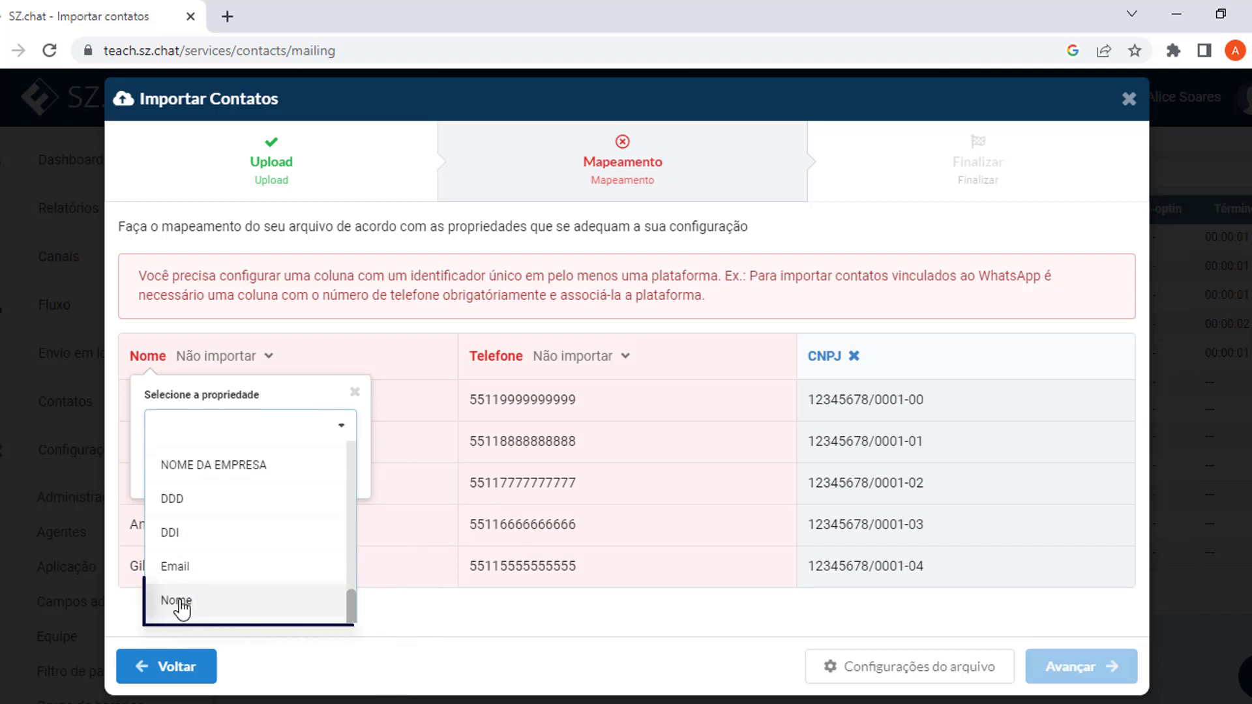
{"action": "left_click", "coordinate": [178, 600]}
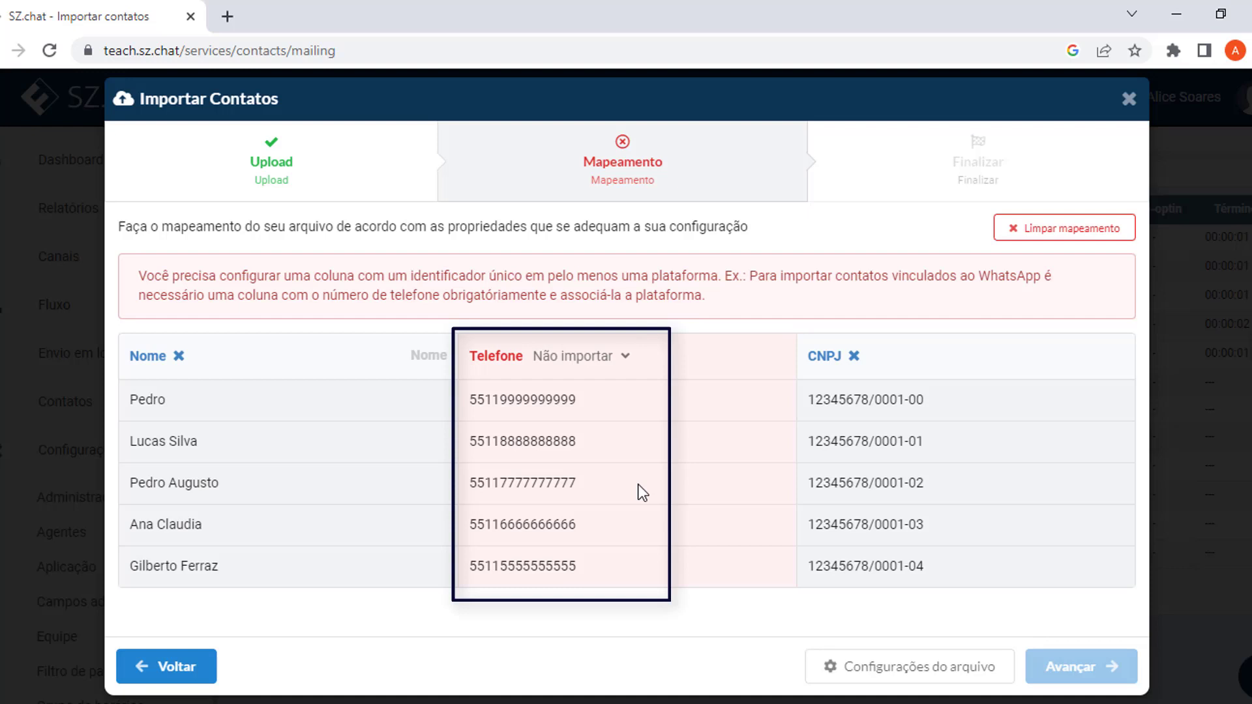
Map the Telefone column to the ID: WhatsApp Business property and advance to the Finalizar stage.
{"action": "left_click", "coordinate": [637, 484]}
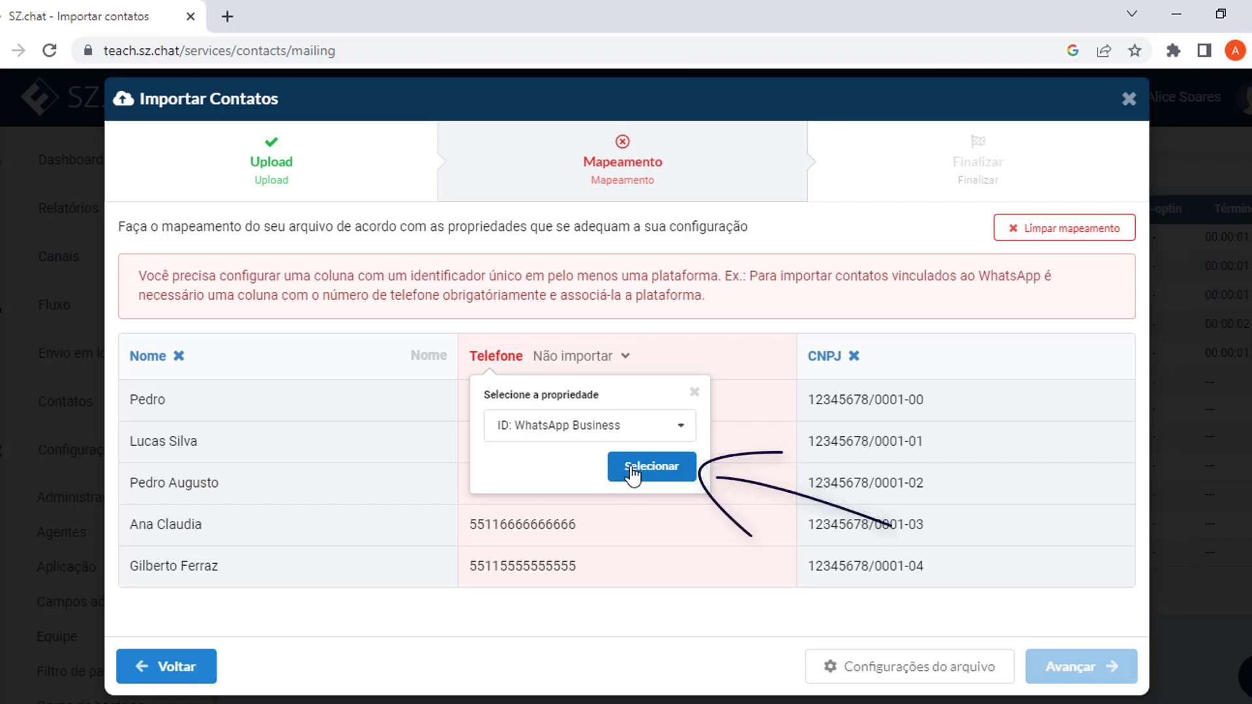
{"action": "left_click", "coordinate": [611, 481]}
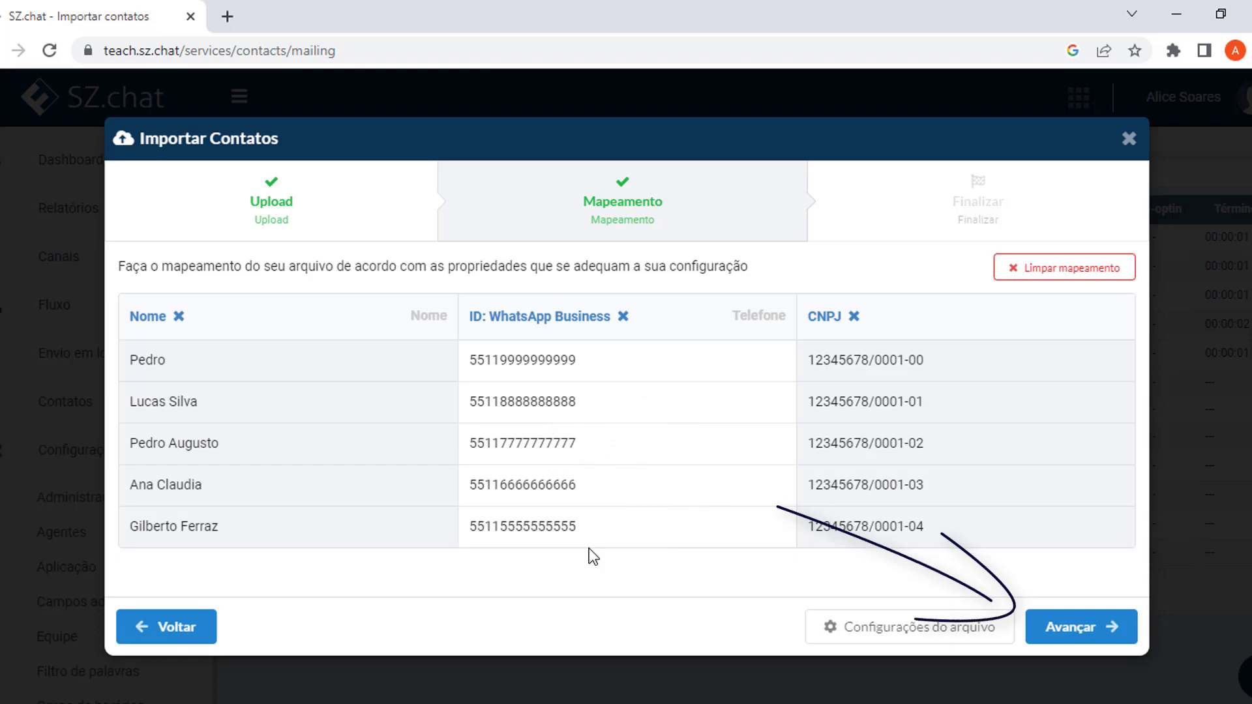
{"action": "left_click", "coordinate": [1037, 615]}
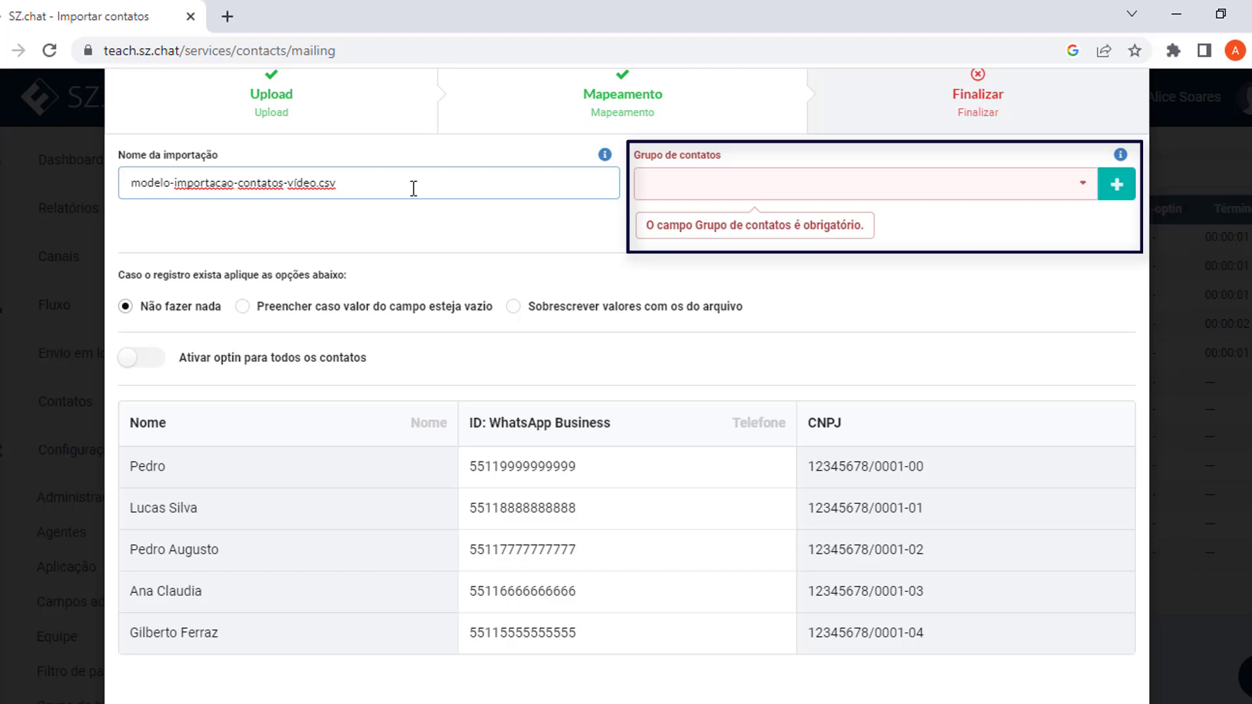
View the dialog for creating a new contact group and close it without saving.
{"action": "left_click", "coordinate": [1105, 199]}
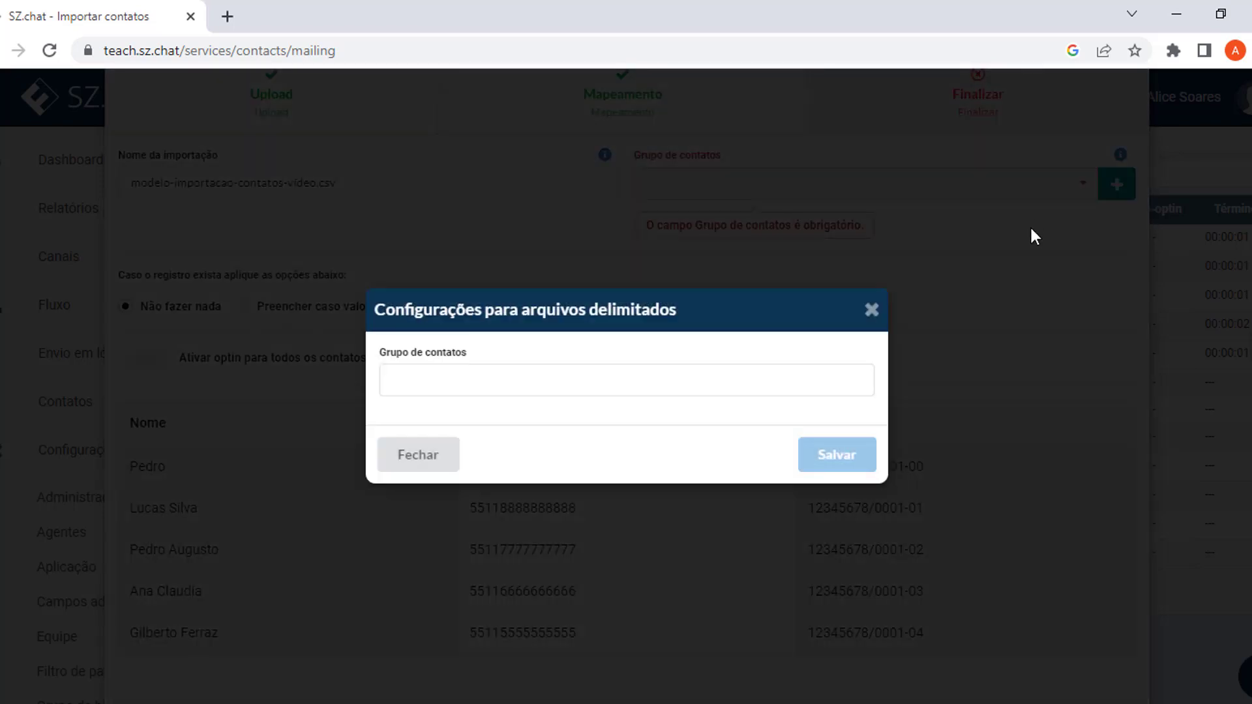
{"action": "left_click", "coordinate": [872, 310]}
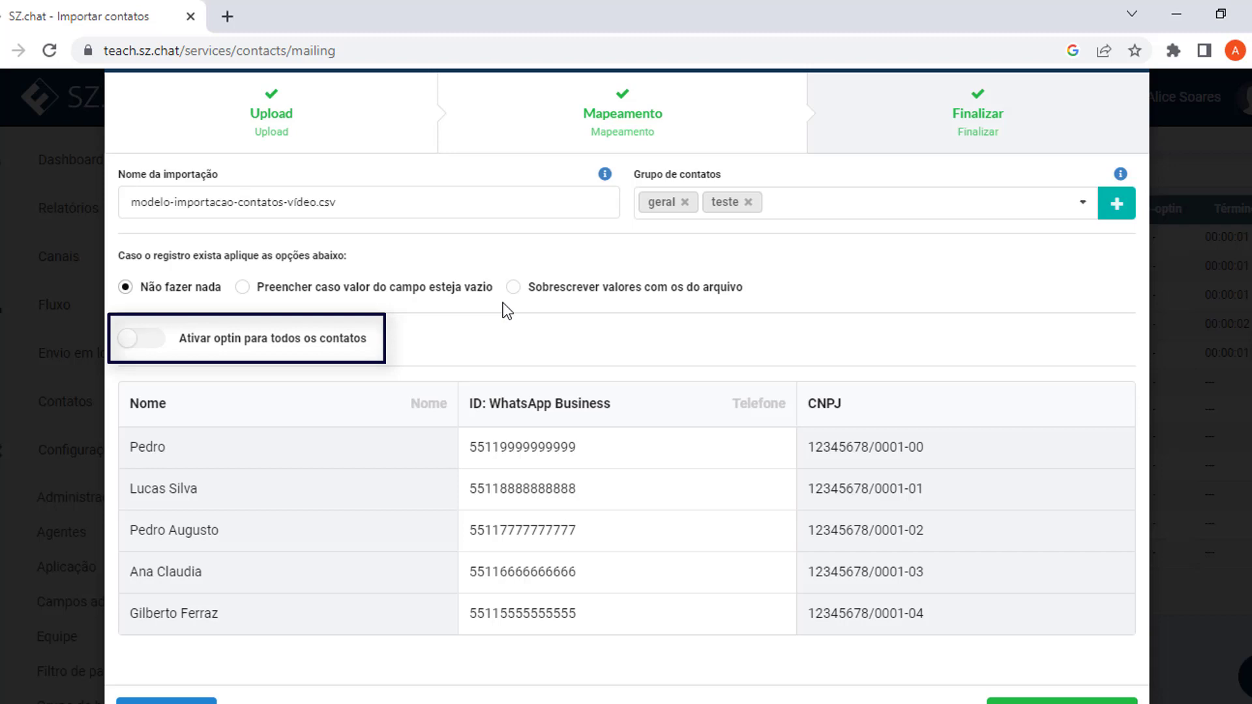
Enable optin for all contacts in the import and accept the terms of service.
{"action": "left_click", "coordinate": [146, 345]}
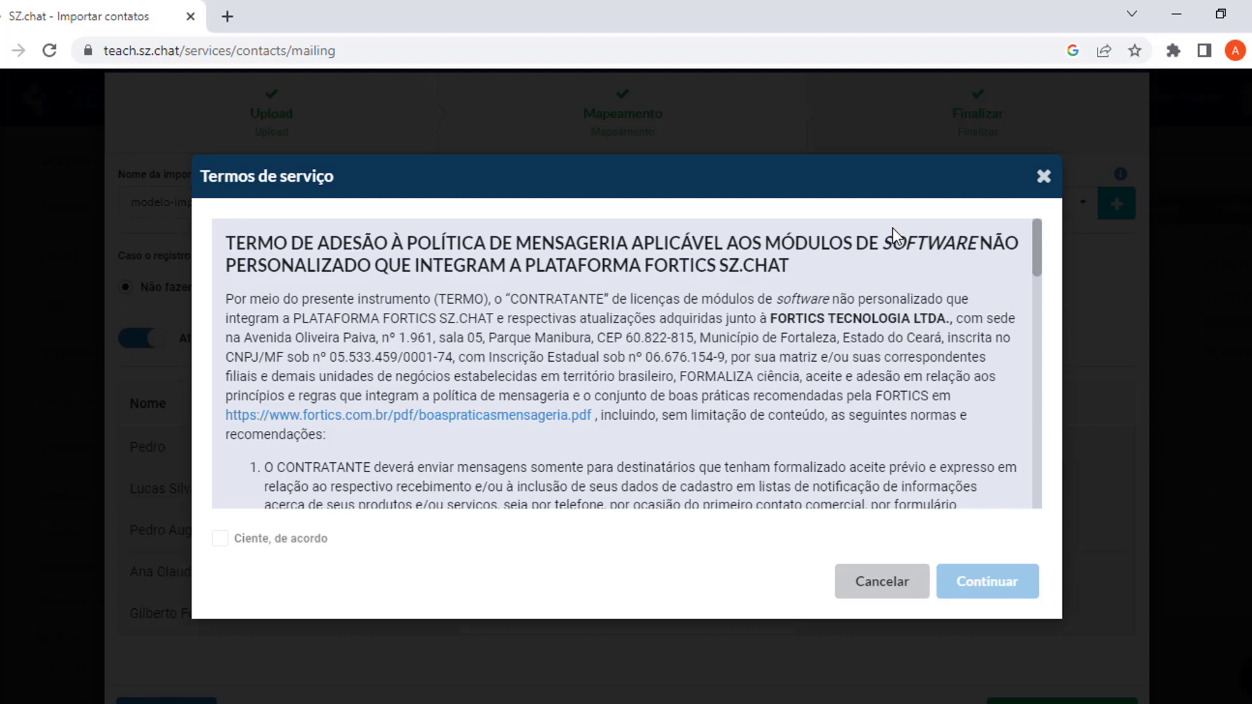
{"action": "left_click_drag", "start_coordinate": [1037, 248], "coordinate": [1045, 520]}
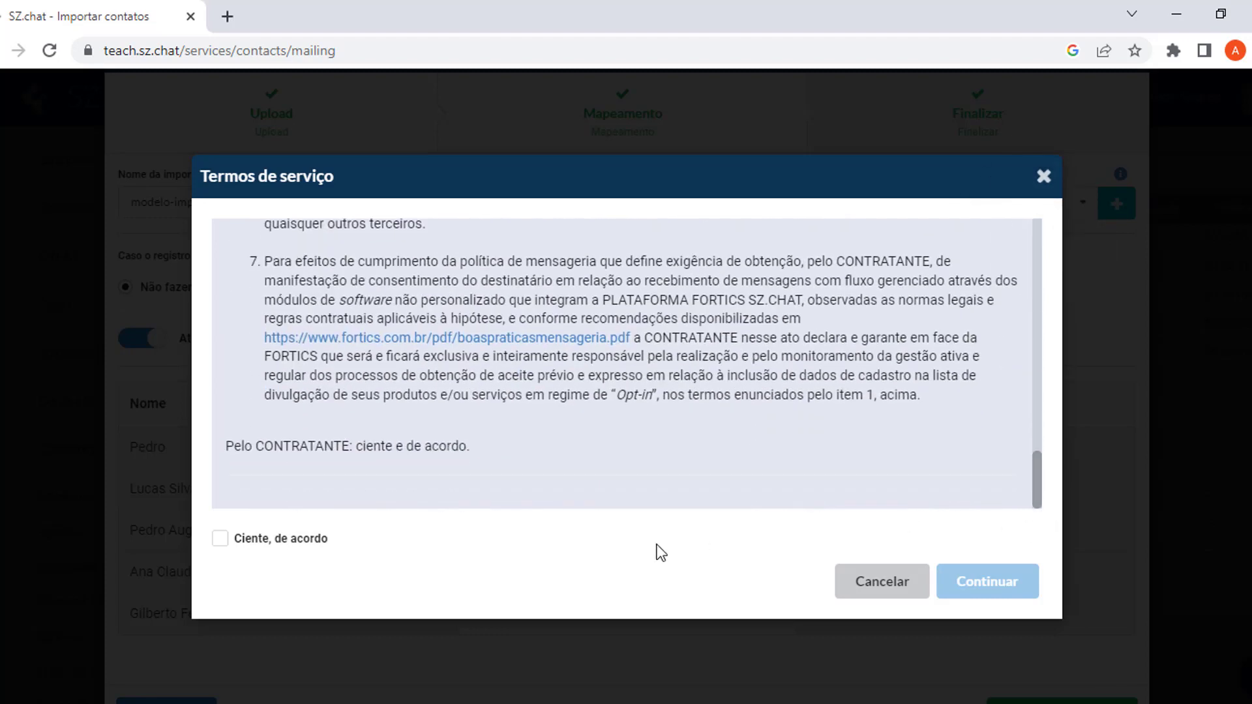
{"action": "left_click", "coordinate": [223, 549]}
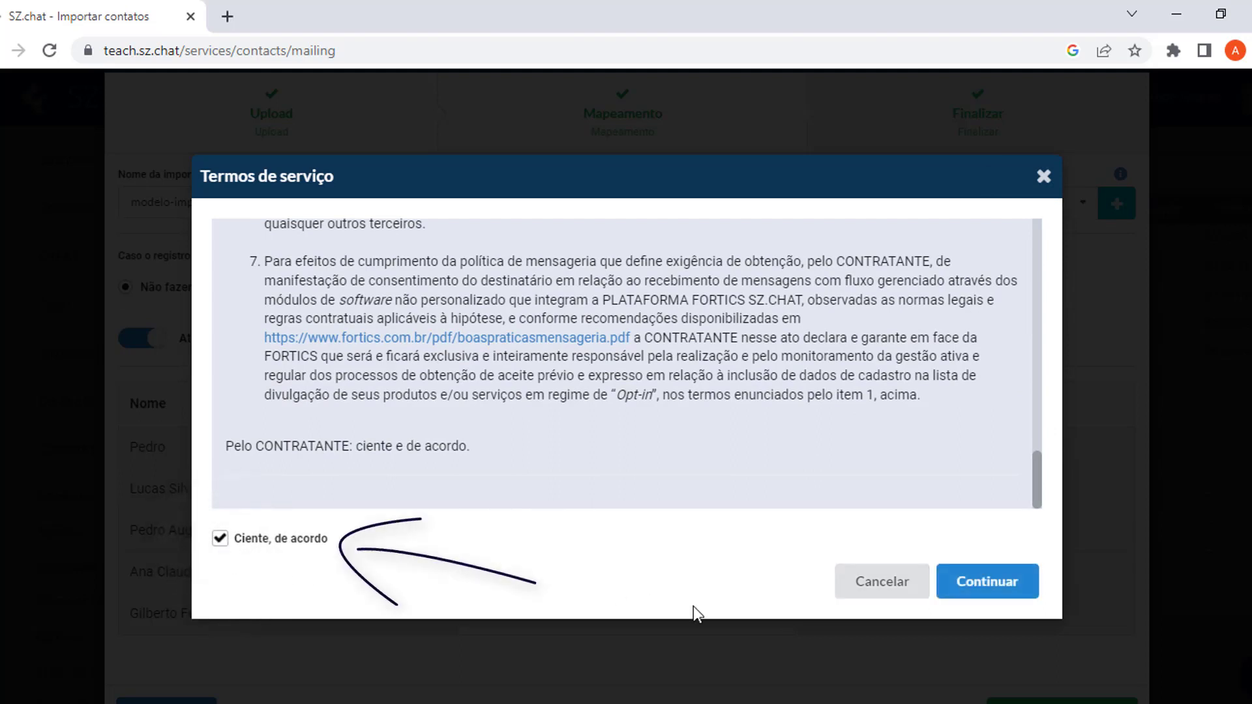
{"action": "left_click", "coordinate": [987, 587]}
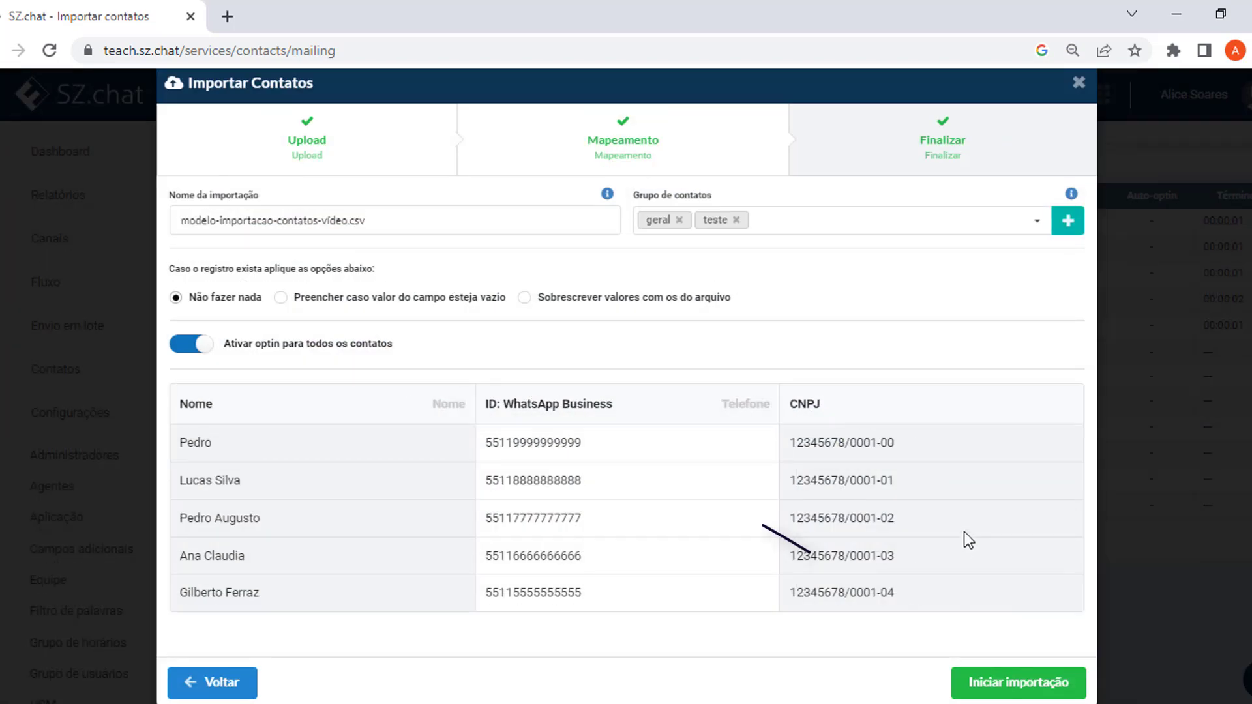
Start the contact import and open the import history.
{"action": "left_click", "coordinate": [1015, 683]}
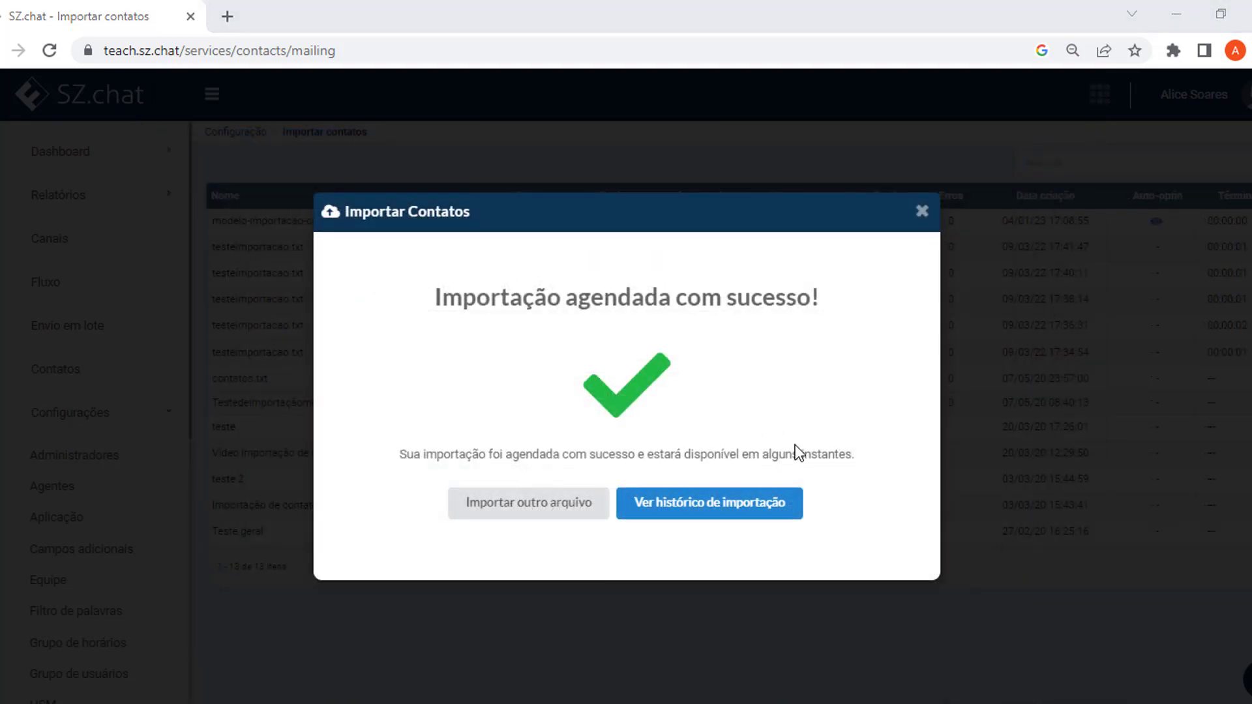
{"action": "left_click", "coordinate": [771, 505]}
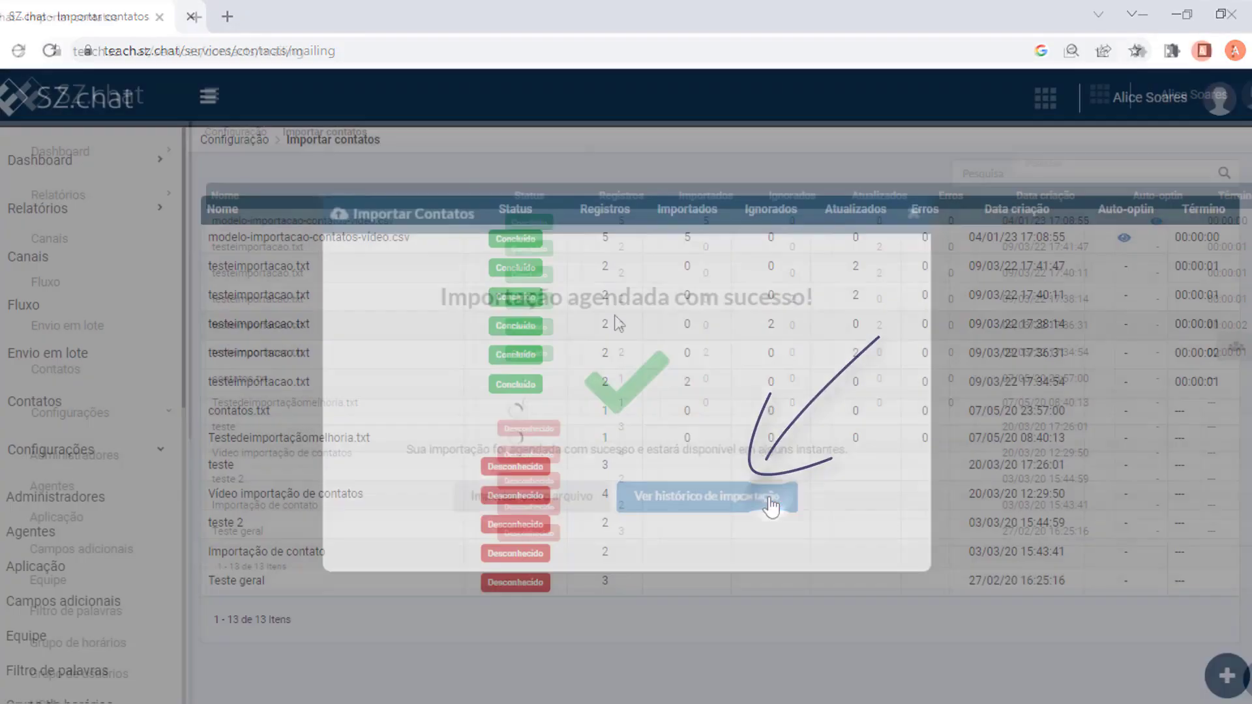